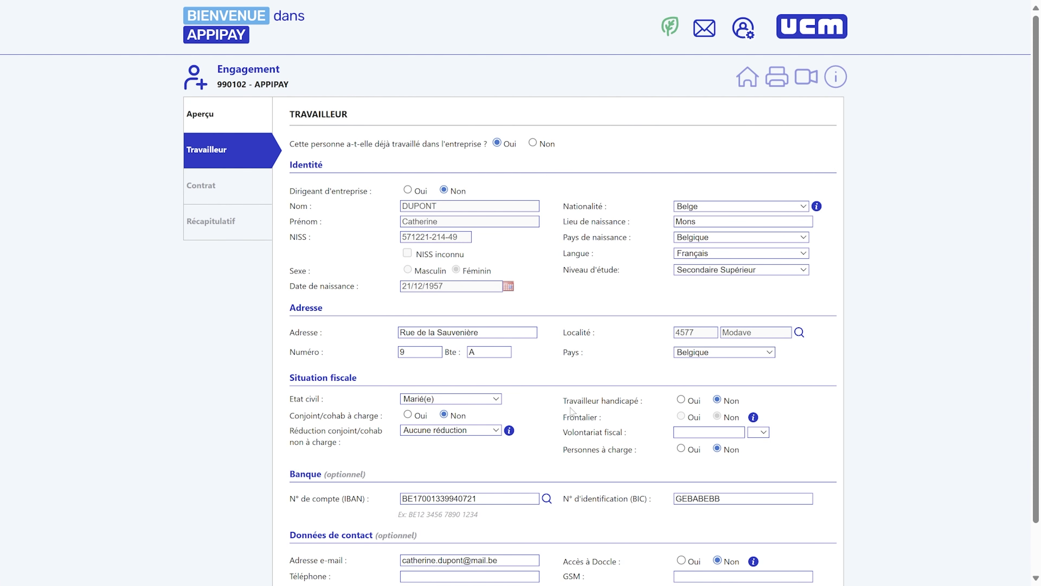
Declare dependants in the worker's tax situation and set the number of children to 2.
scroll(573, 411, down, 2)
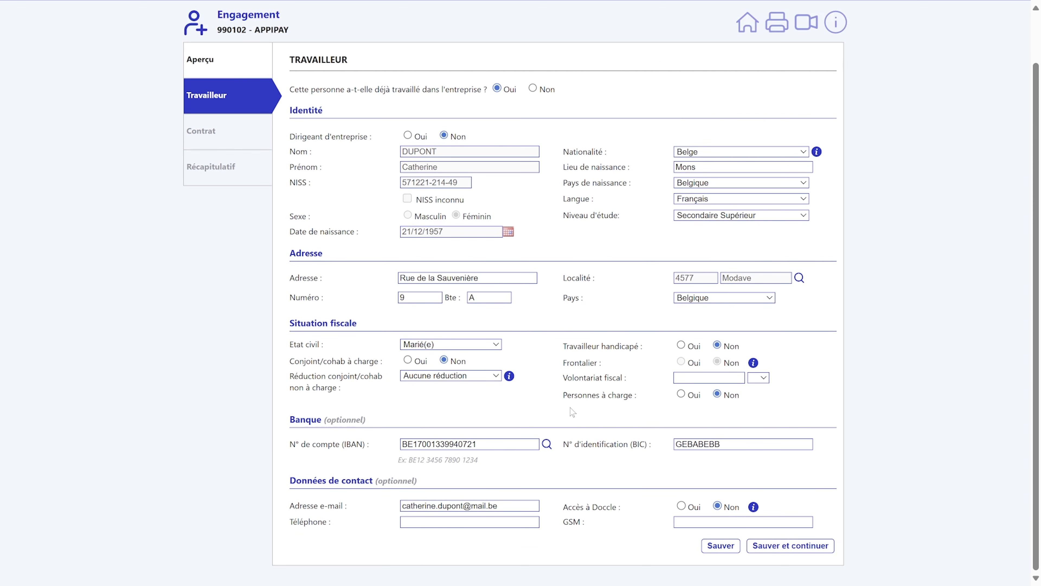
click(681, 394)
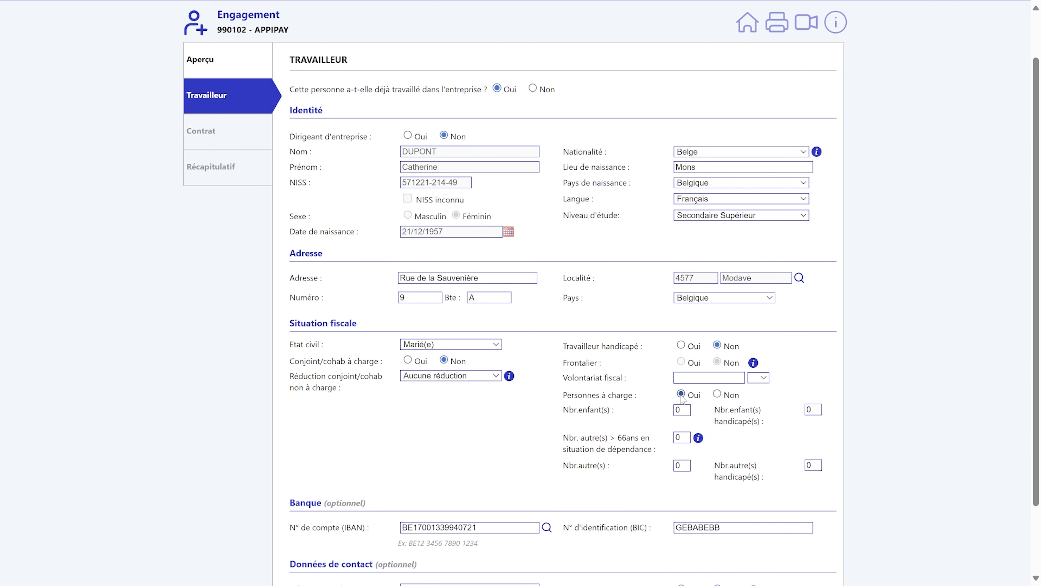
click(687, 407)
scroll(619, 401, down, 2)
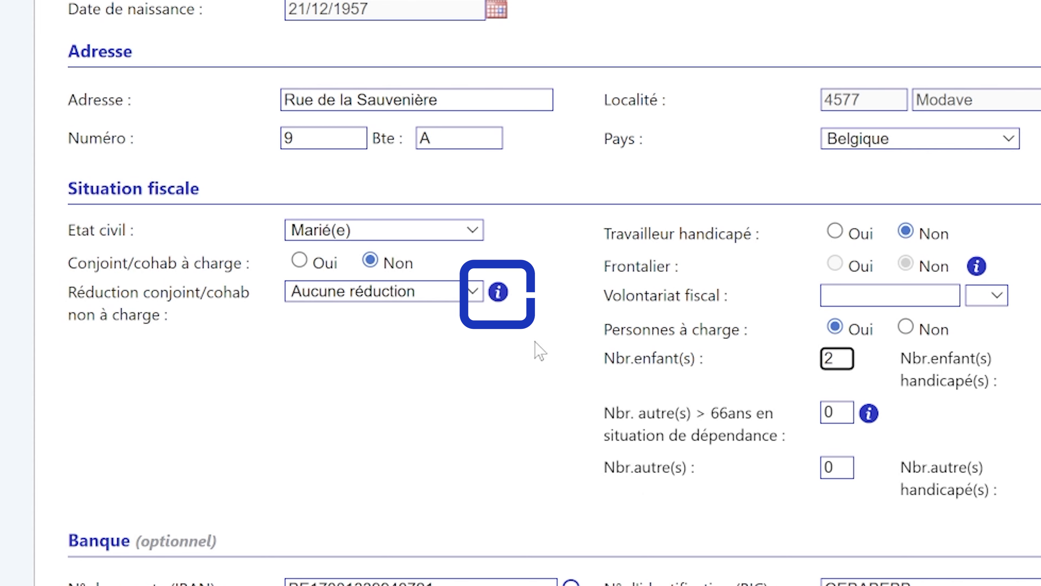
Read the help on the spouse or cohabitant's income reduction, and save the worker details to continue to the contract.
click(498, 291)
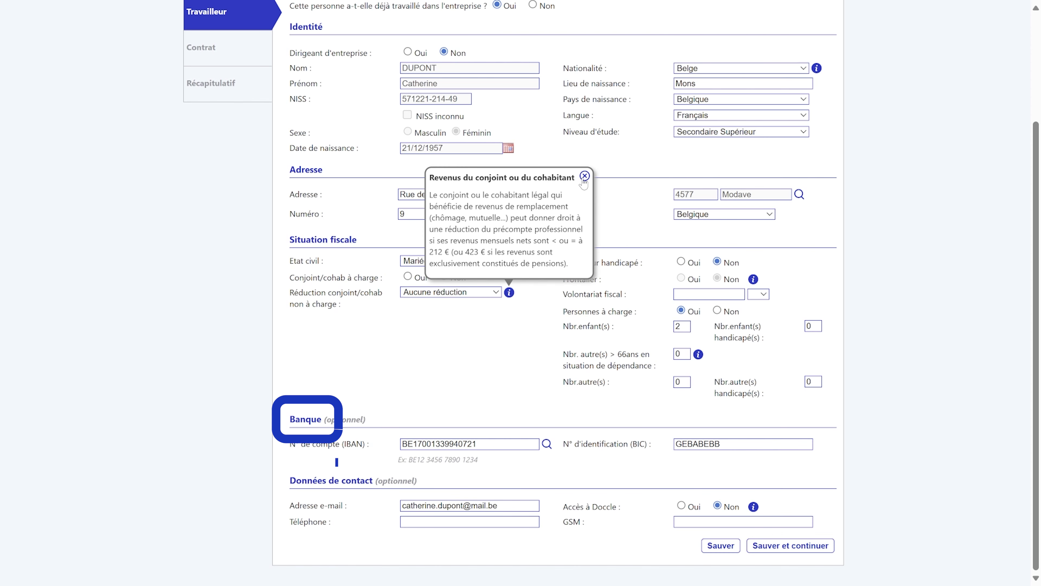
click(584, 176)
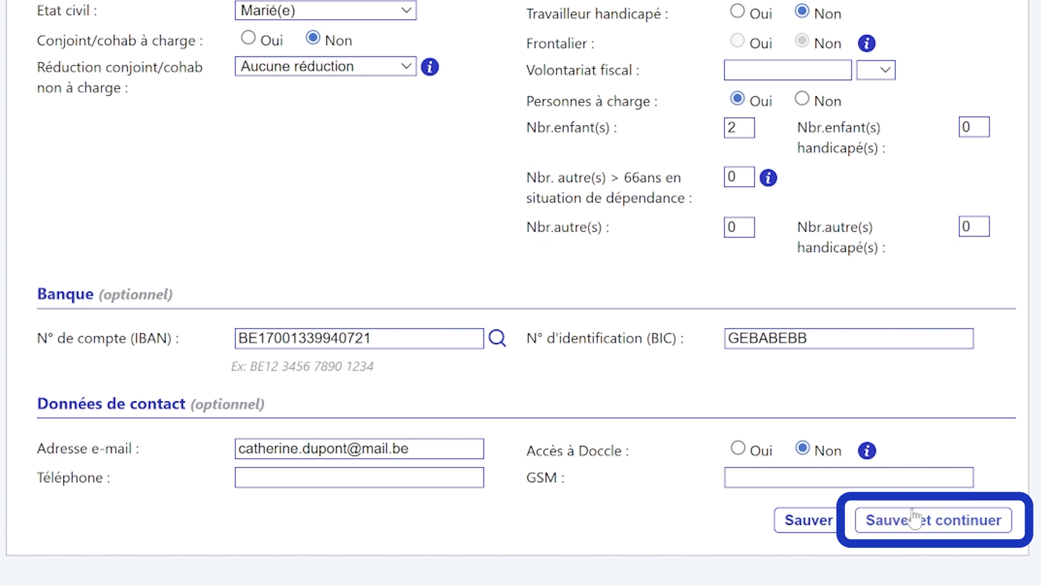
click(922, 525)
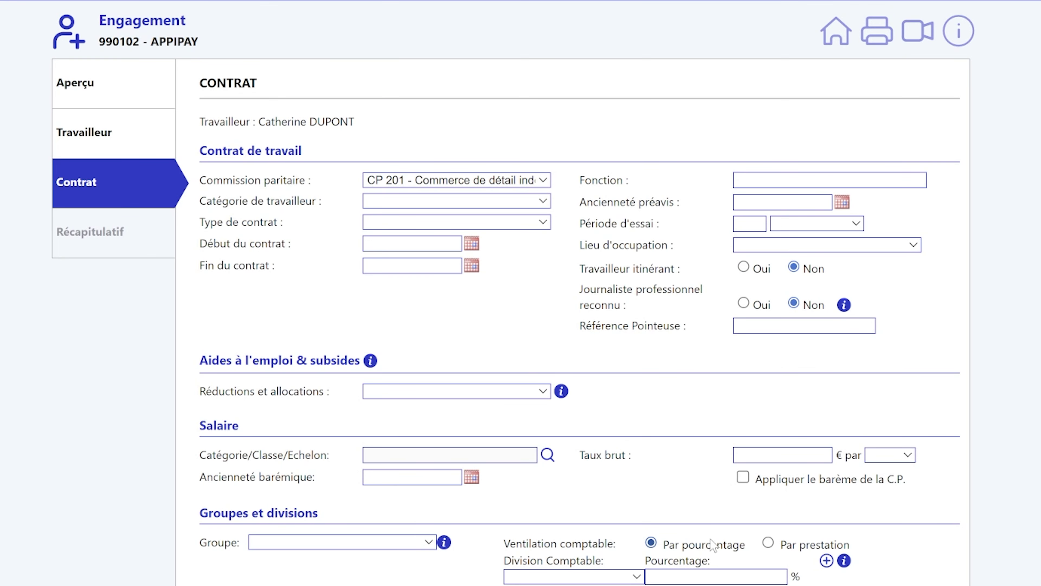
Set the contract's joint committee to CP 201, worker category to Employé and type to Contrat à durée déterminée de 3 mois et plus.
click(453, 186)
click(438, 220)
click(435, 201)
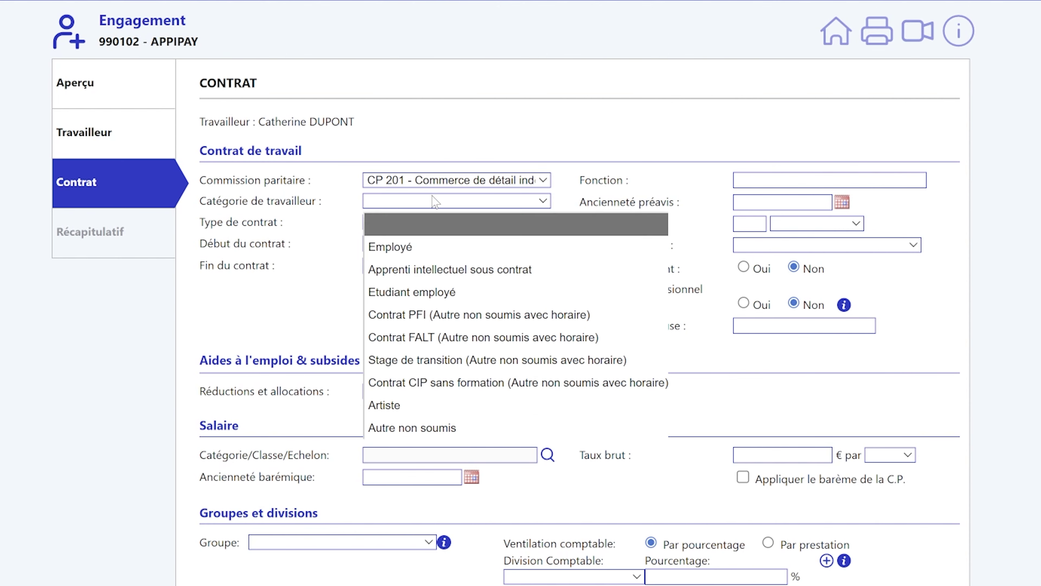
click(434, 246)
click(418, 222)
click(422, 262)
Set the contract start date to 02/10/2025 and the end date to 02/01/2026.
click(418, 245)
click(471, 244)
click(472, 328)
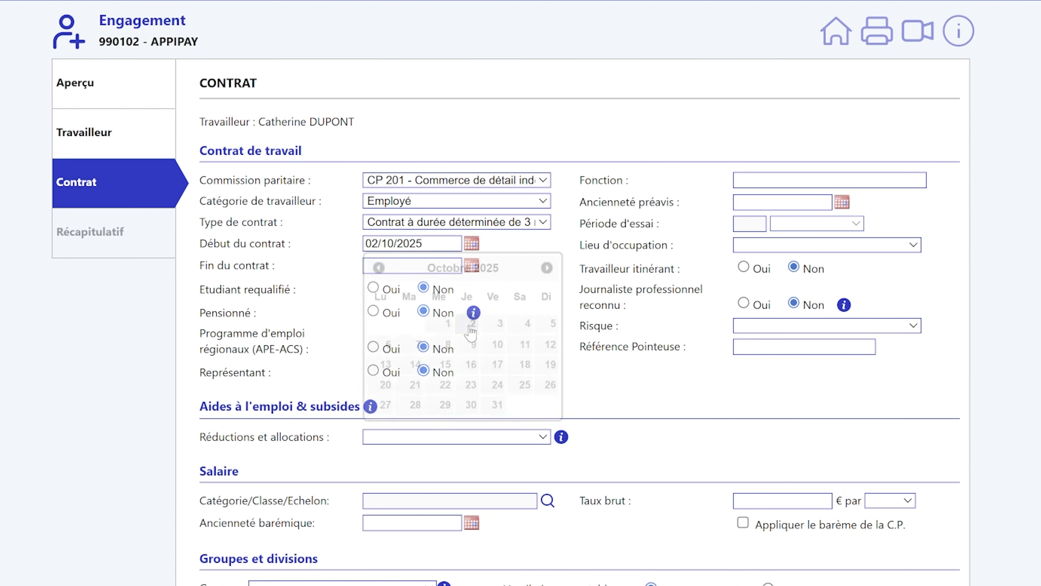
click(548, 289)
click(548, 289)
click(548, 289)
click(486, 346)
Enter the function admin RH, set the workplace to UET 1 and the risk to Employés sans déplacement.
click(757, 185)
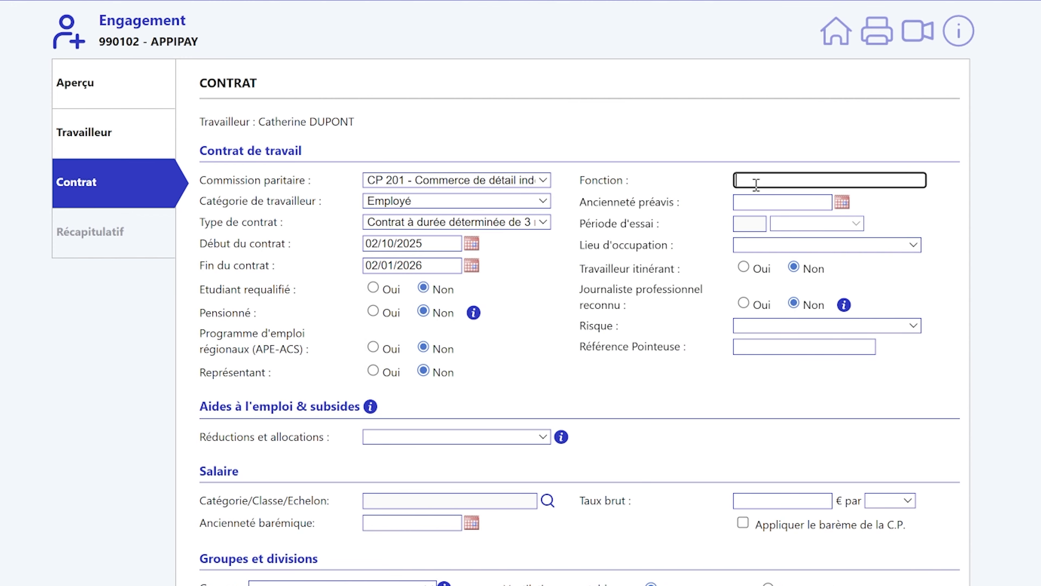
text(admin RH)
click(758, 245)
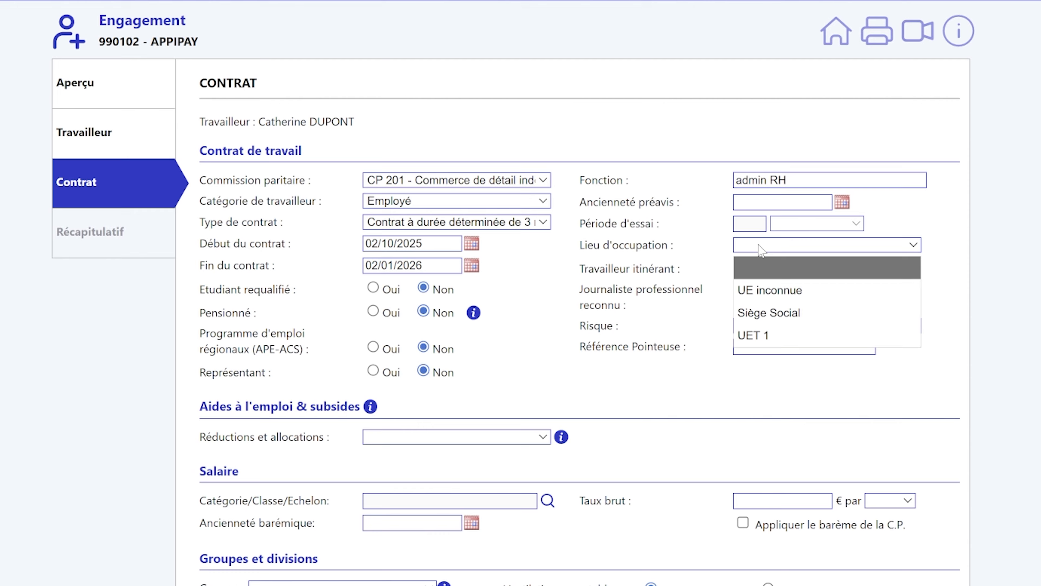
click(778, 335)
click(775, 332)
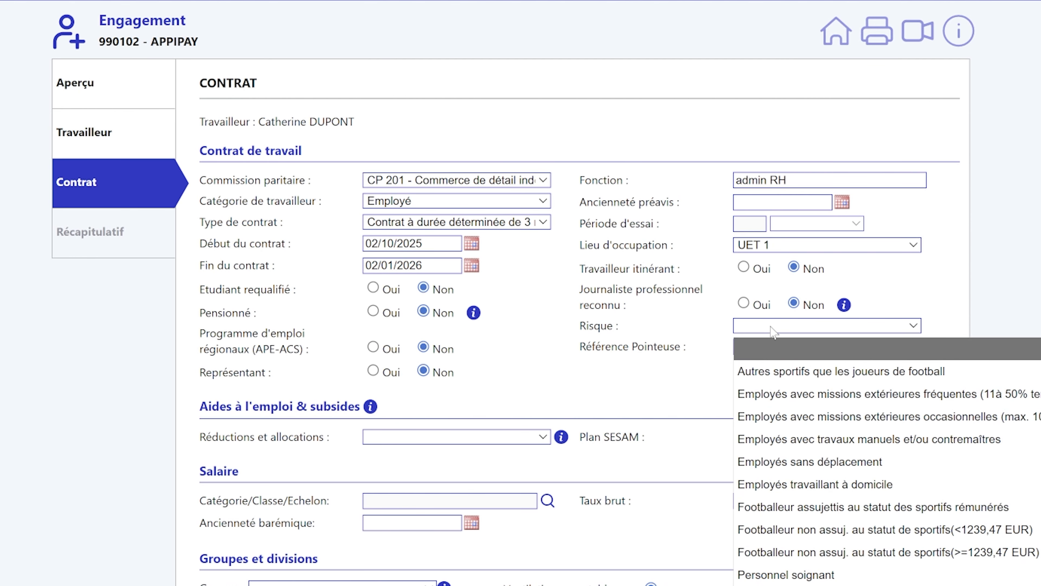
click(802, 460)
Examine the available employment reductions and allowances without selecting one, and consult the related help.
scroll(607, 348, down, 2)
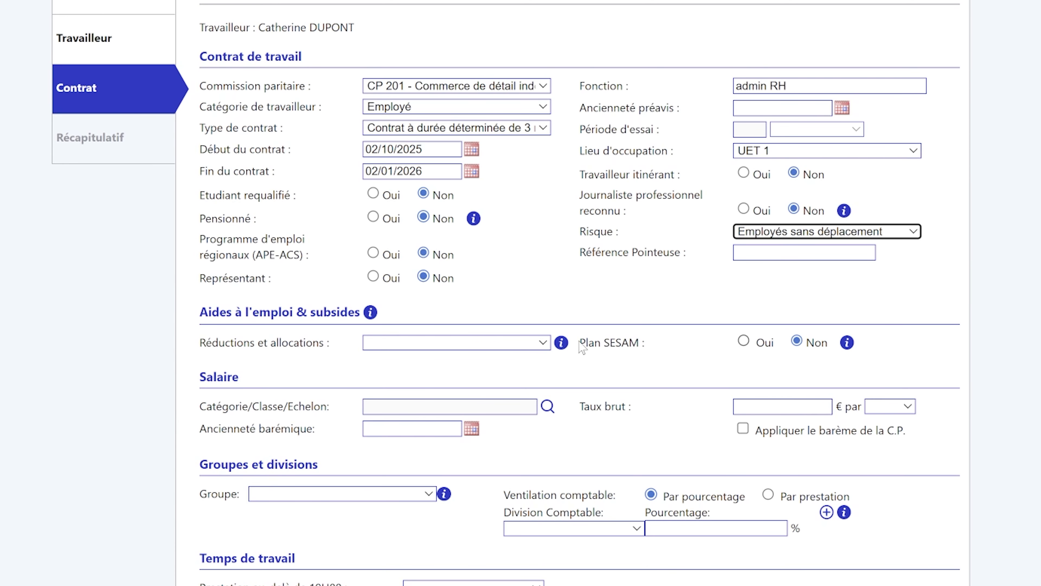
click(536, 344)
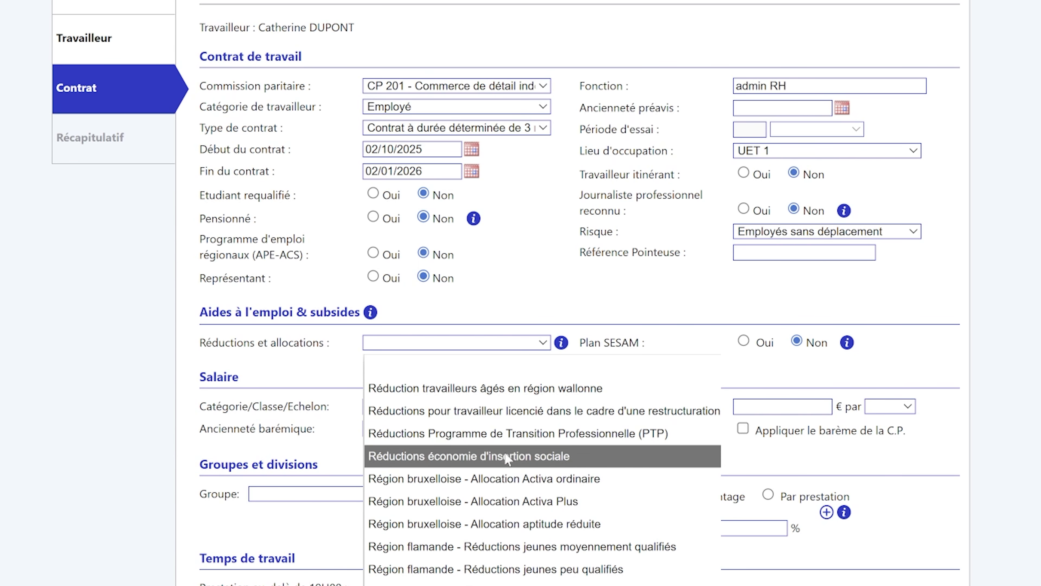
click(489, 370)
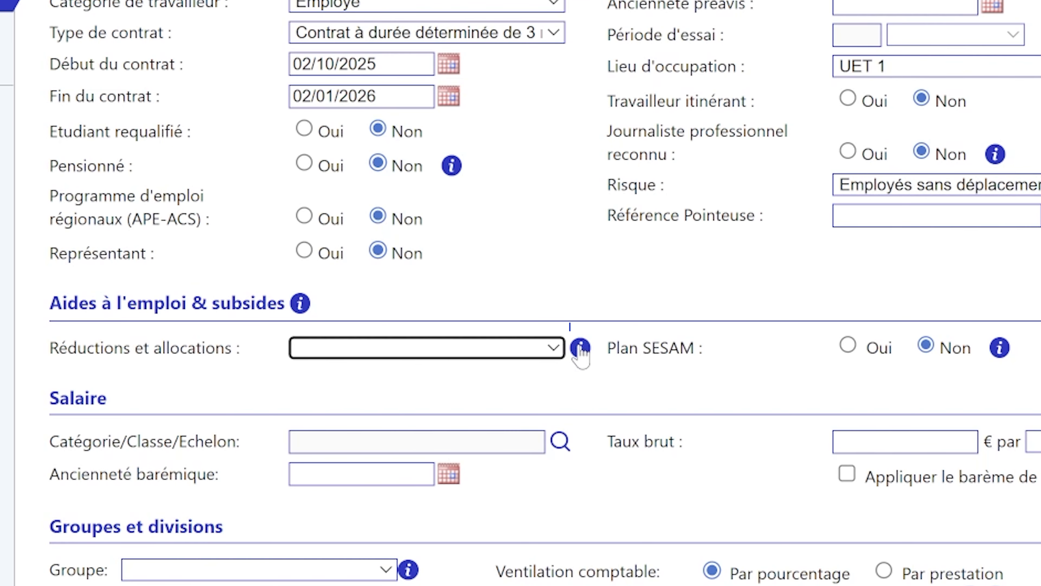
click(579, 348)
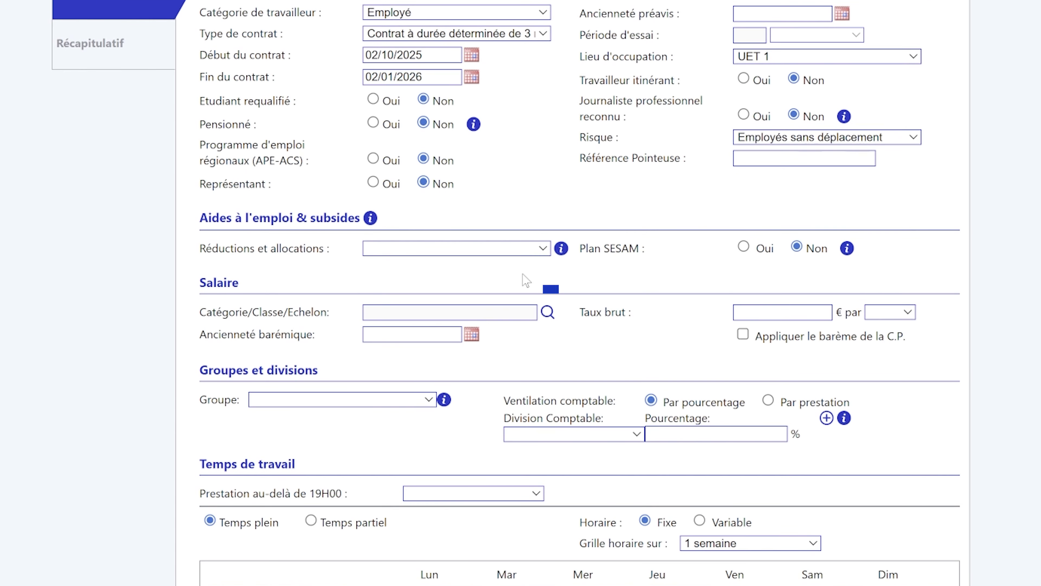
Assign the salary category Groupe 1 - personnel adm - catégorie 1 to the contract.
click(547, 312)
click(533, 260)
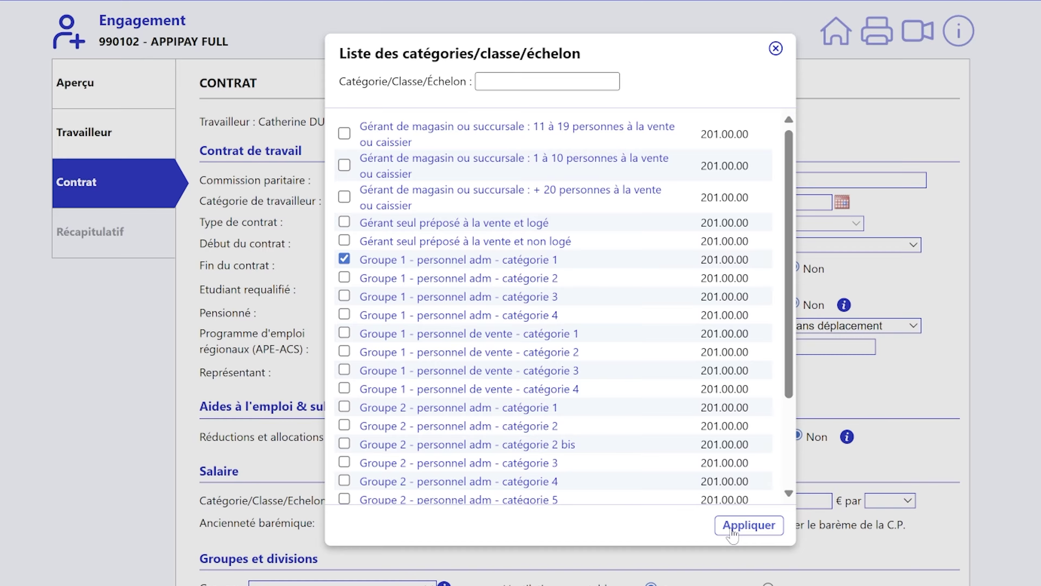
click(749, 525)
Check the gross rate unit options, and apply the joint committee's pay scale instead of a manual rate.
scroll(615, 348, down, 1)
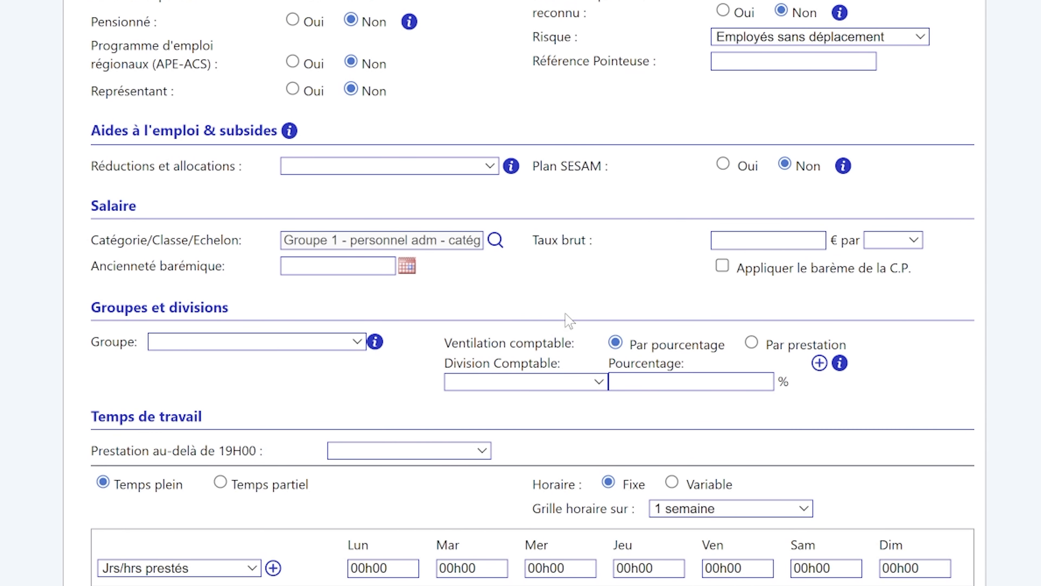
click(732, 243)
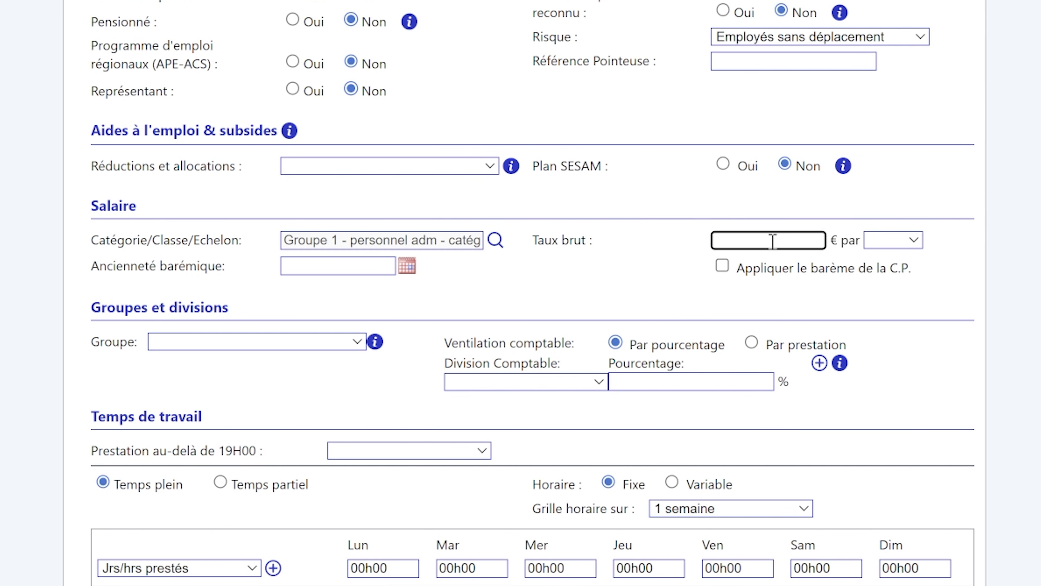
click(884, 245)
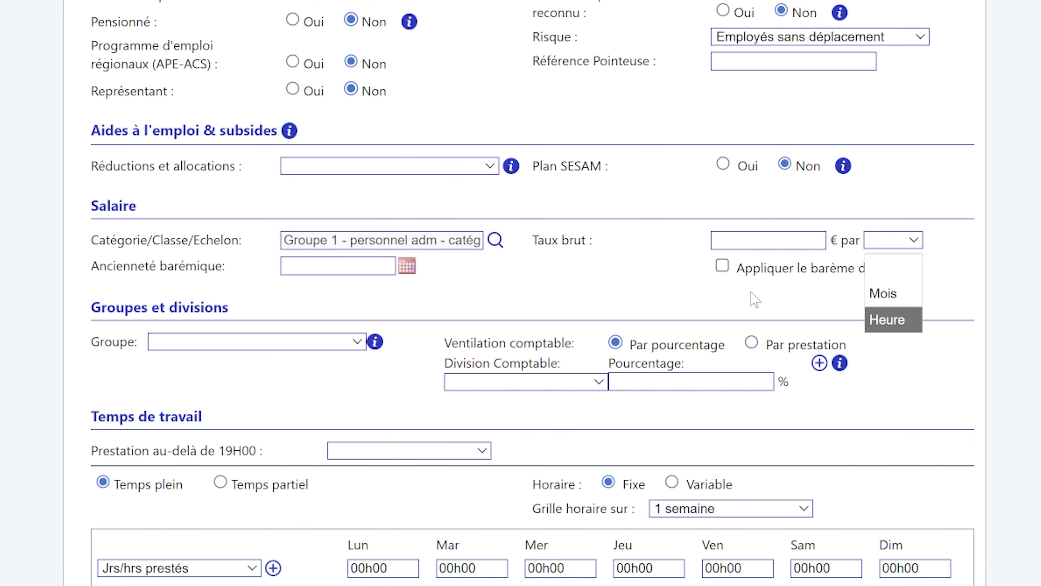
click(754, 299)
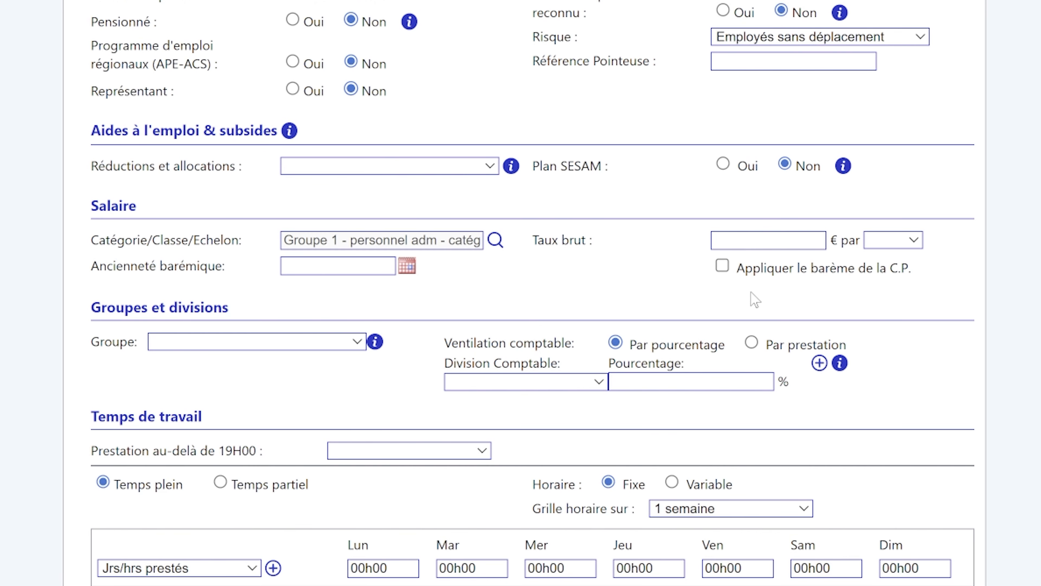
click(722, 267)
Set work beyond 19H00 to Non and define a part-time, variable schedule of 25h00.
scroll(331, 288, down, 5)
click(362, 237)
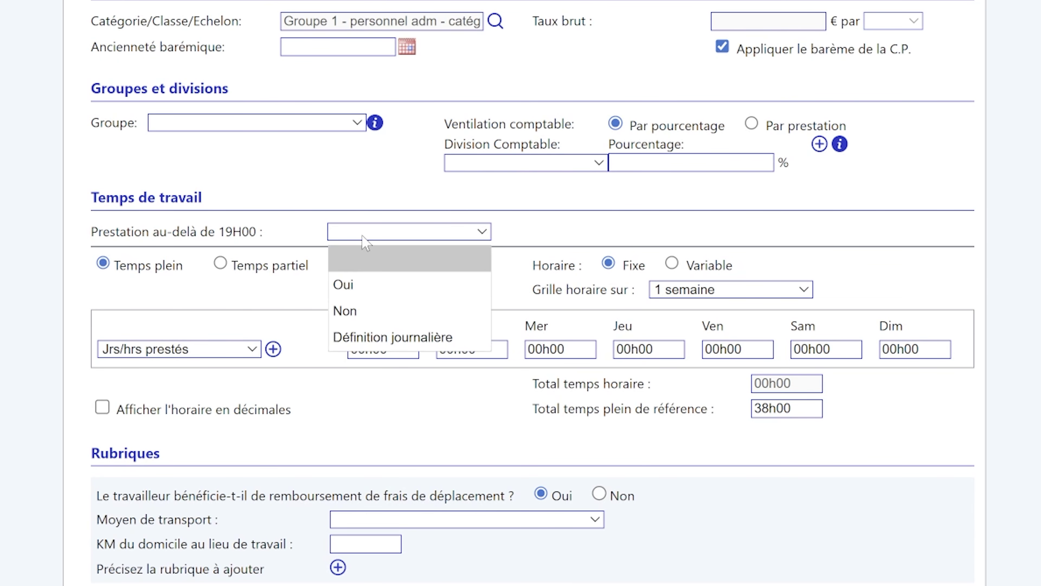
click(345, 311)
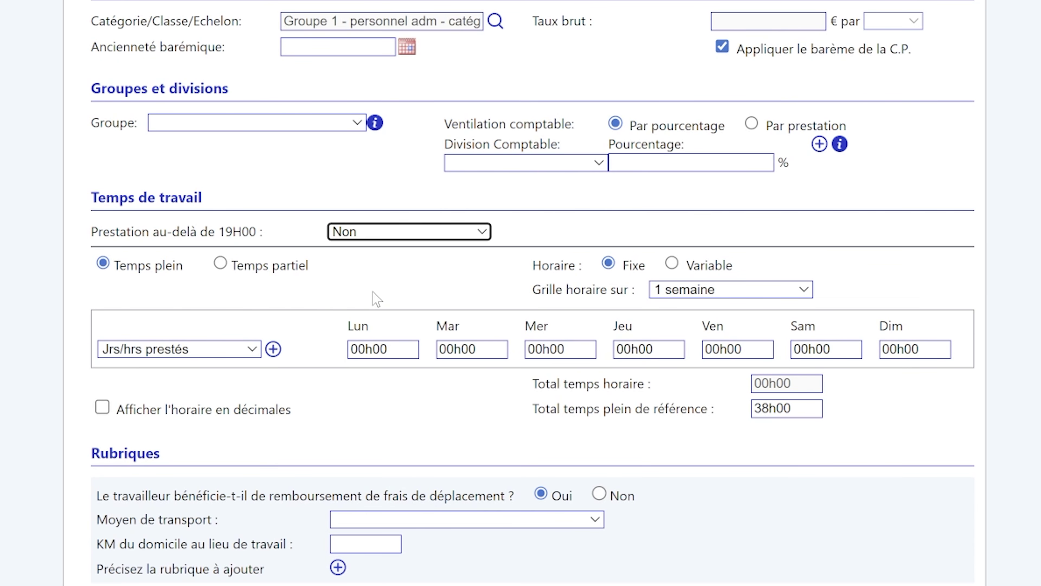
scroll(374, 298, down, 3)
click(221, 155)
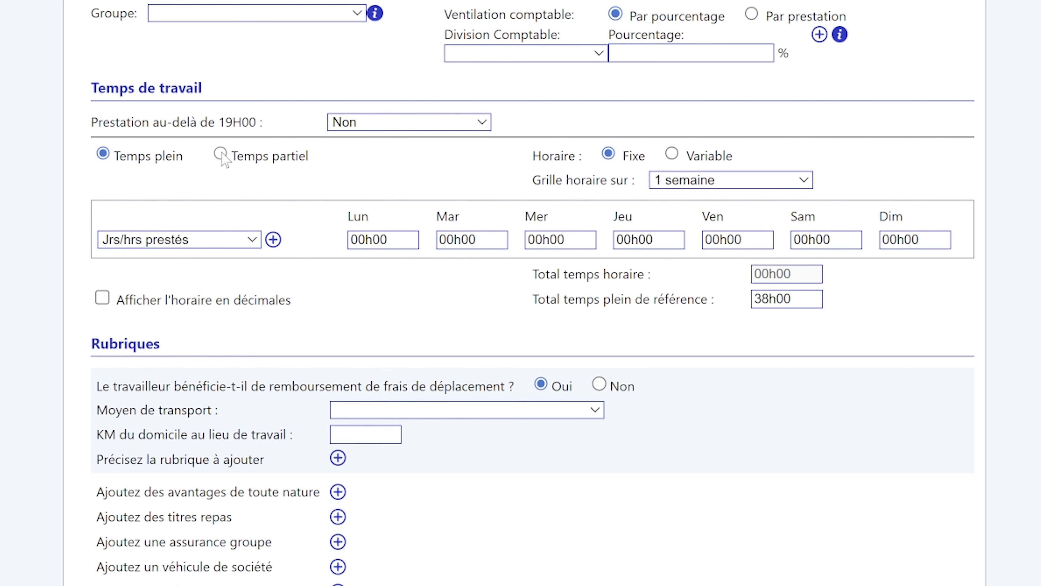
click(672, 155)
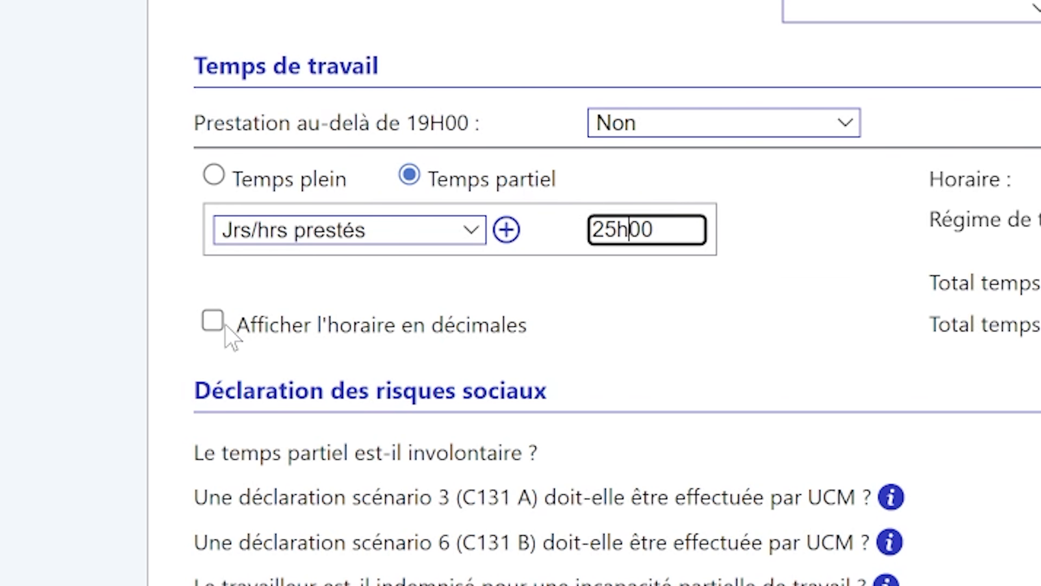
Try displaying the work schedule in decimals.
click(220, 323)
click(221, 323)
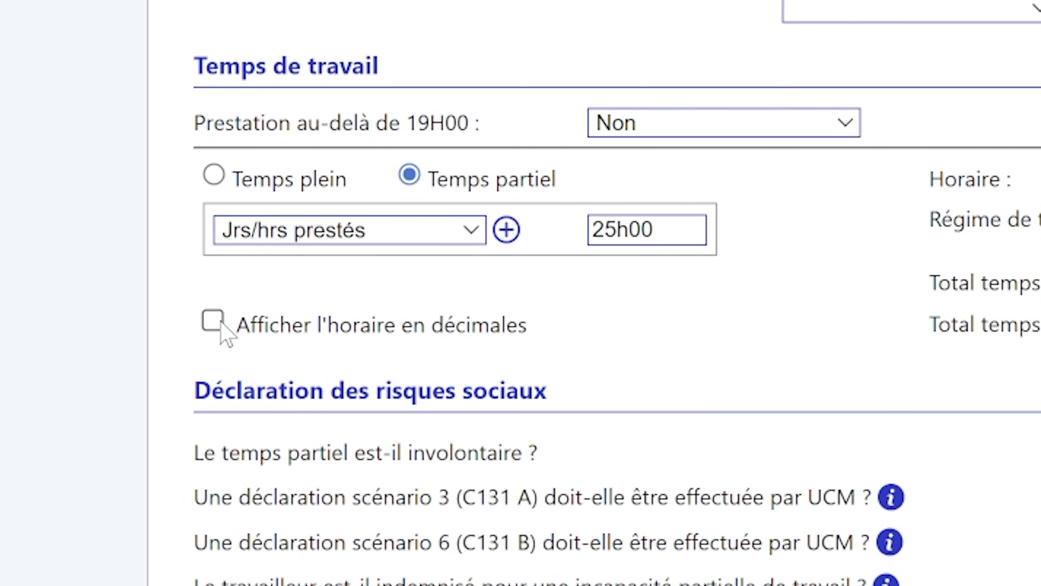
click(509, 240)
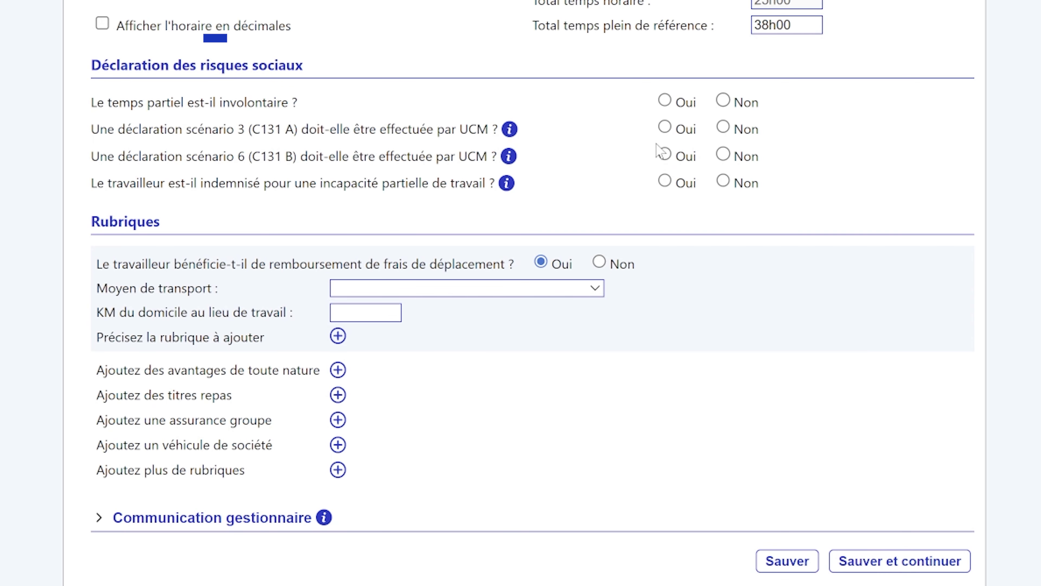
Answer the social risk declaration with Oui for involuntary part-time work and Non for the other four questions.
click(665, 101)
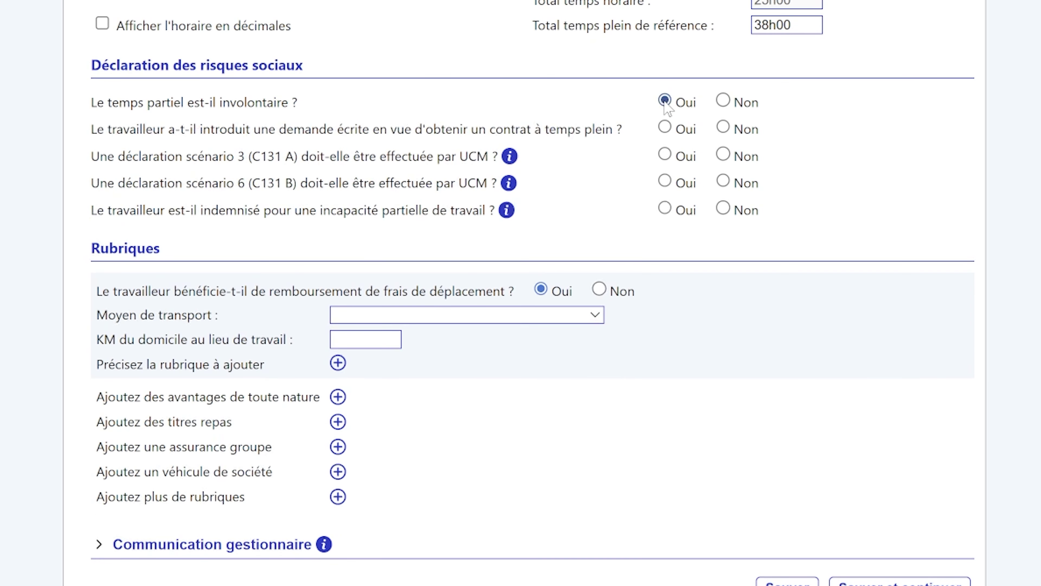
View the list of benefits in kind without adding any, and set travel expense reimbursement to Non.
click(338, 396)
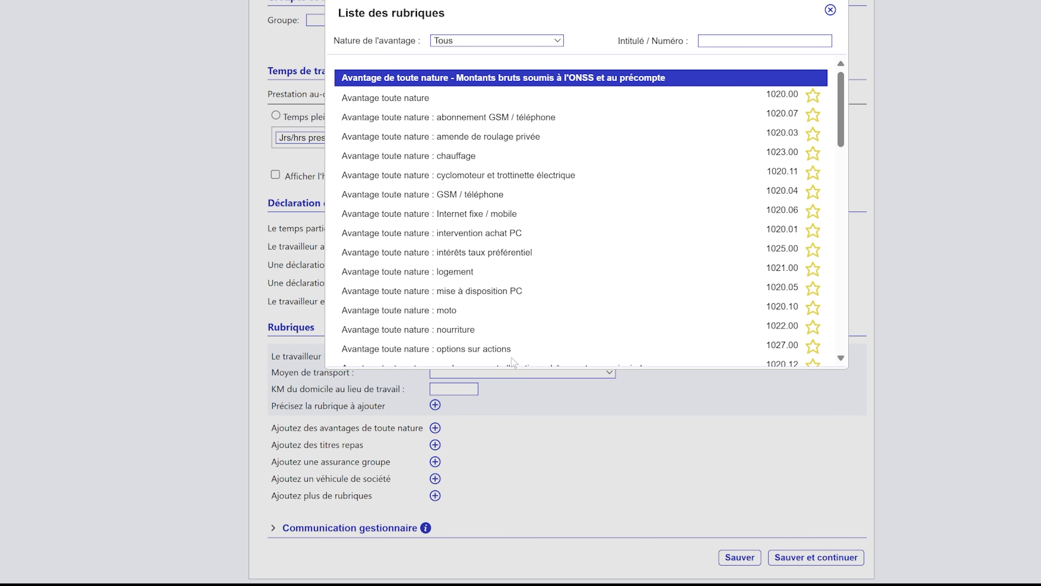
click(831, 10)
click(612, 355)
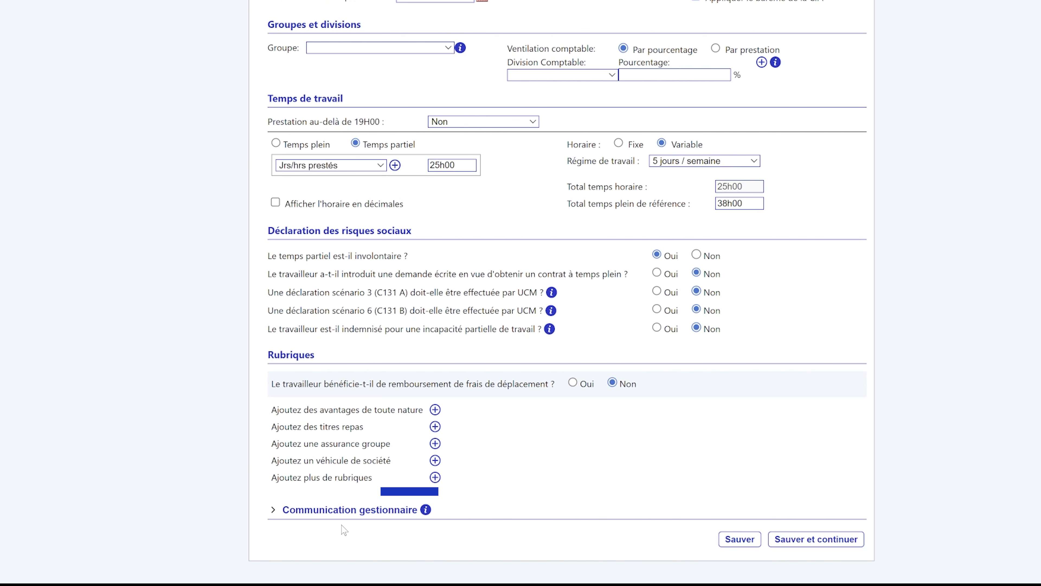
Expand the message area for the file manager, leave it blank, and save the contract to continue to the summary.
click(338, 510)
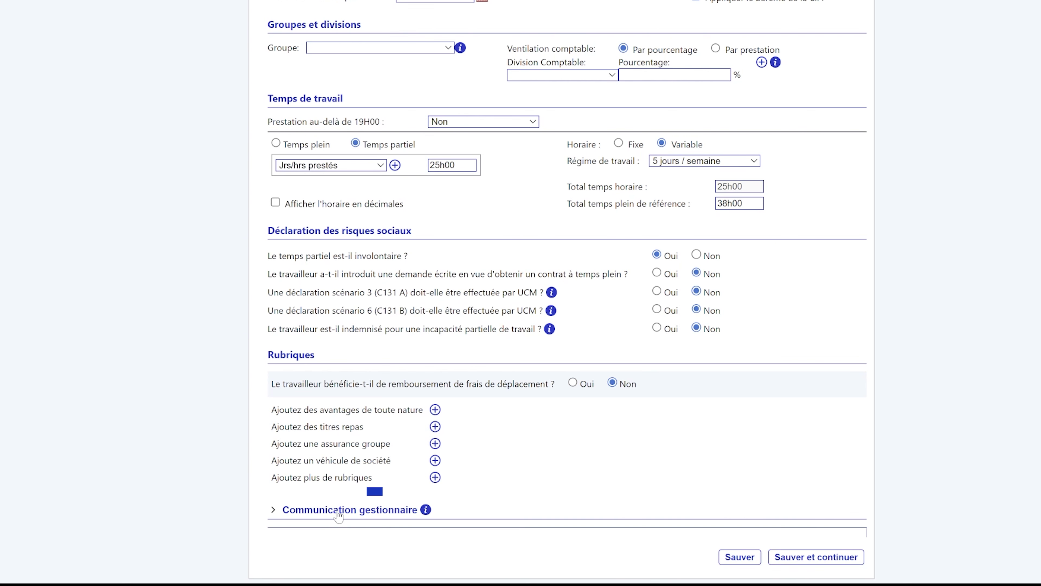
scroll(338, 516, down, 2)
click(346, 485)
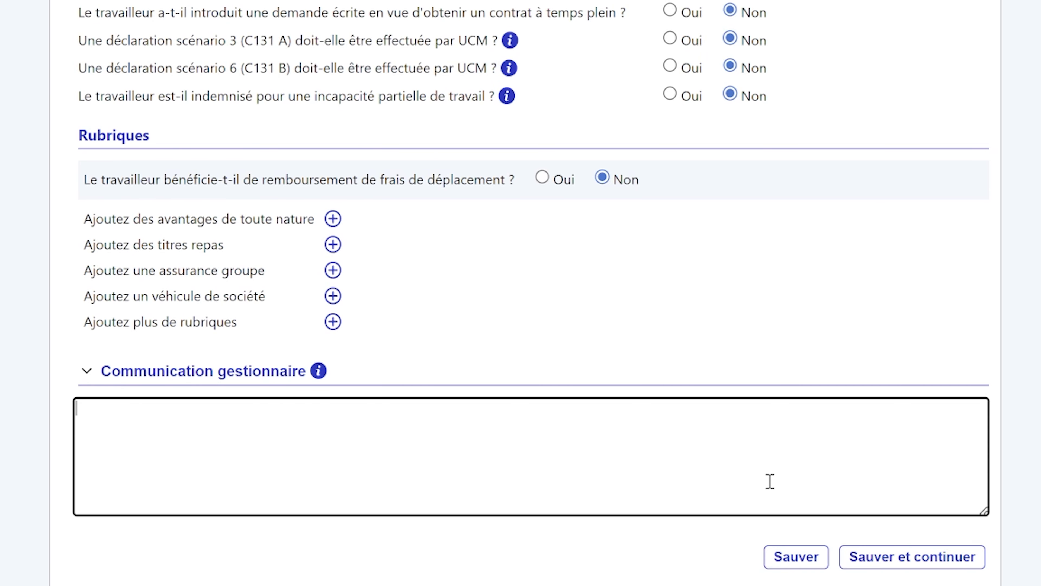
click(899, 566)
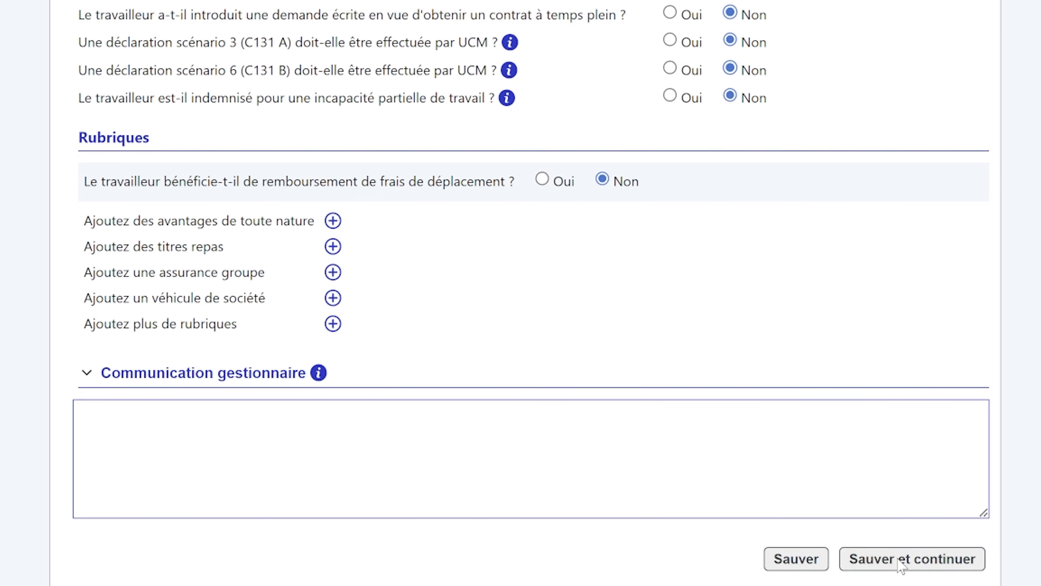
Review the engagement summary through to its end and send the engagement.
scroll(784, 517, down, 10)
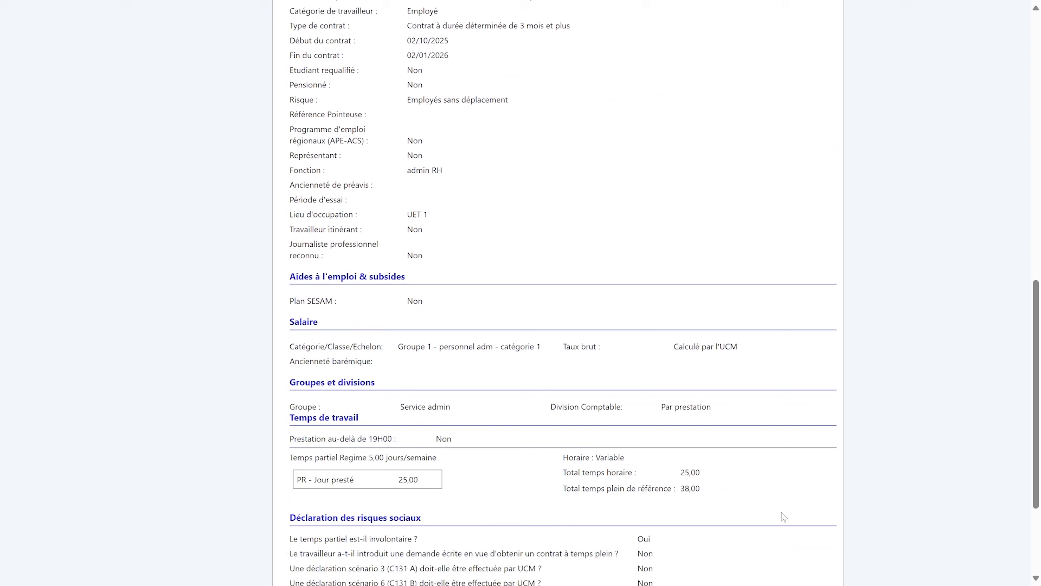
scroll(784, 517, down, 4)
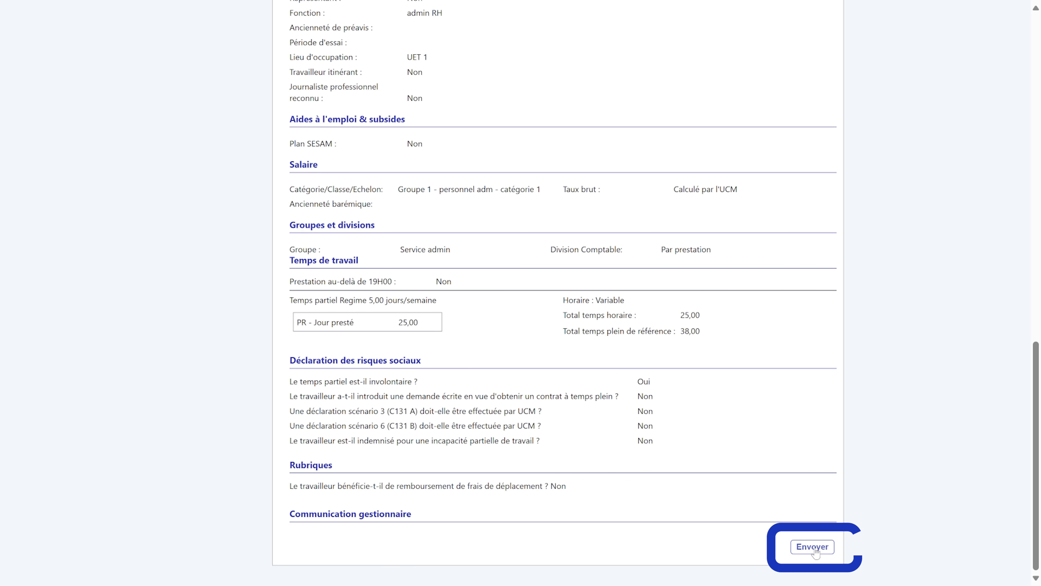
click(812, 547)
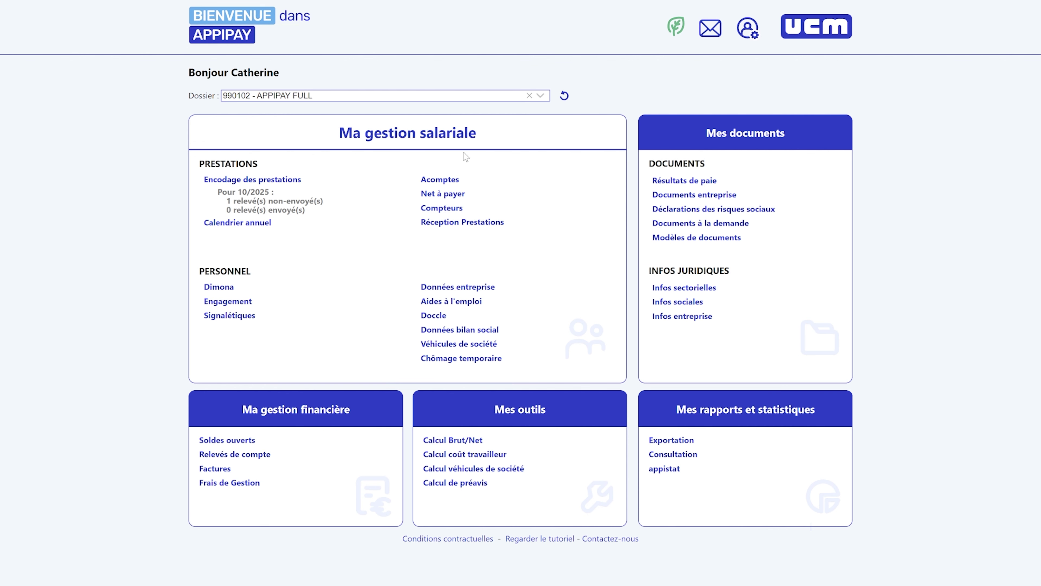
Open the newly engaged worker's personal record from the Signalétiques overview.
click(227, 320)
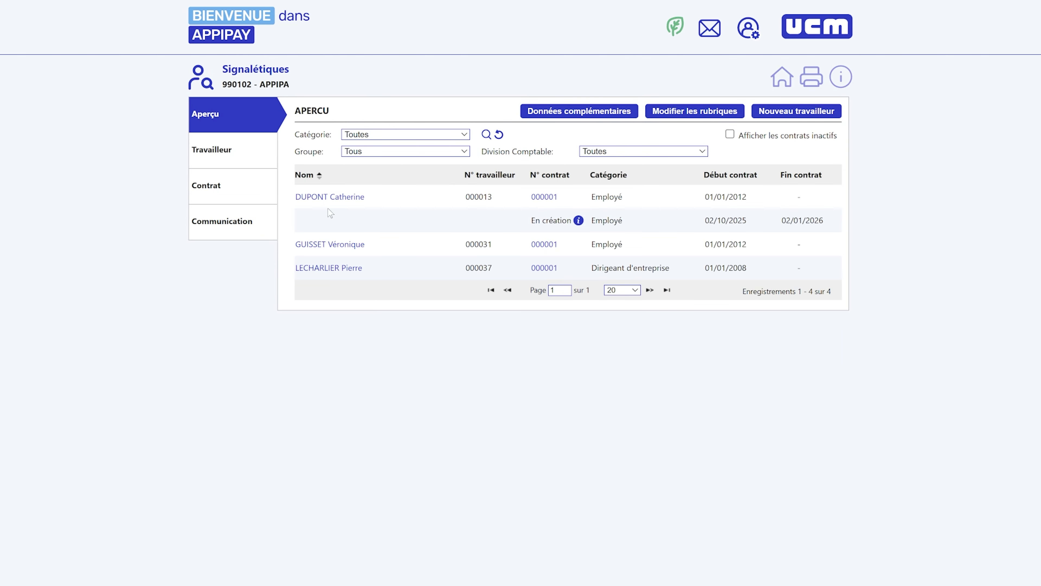
click(331, 198)
Change the worker's number of dependent children to 3 and save the record.
scroll(508, 228, down, 2)
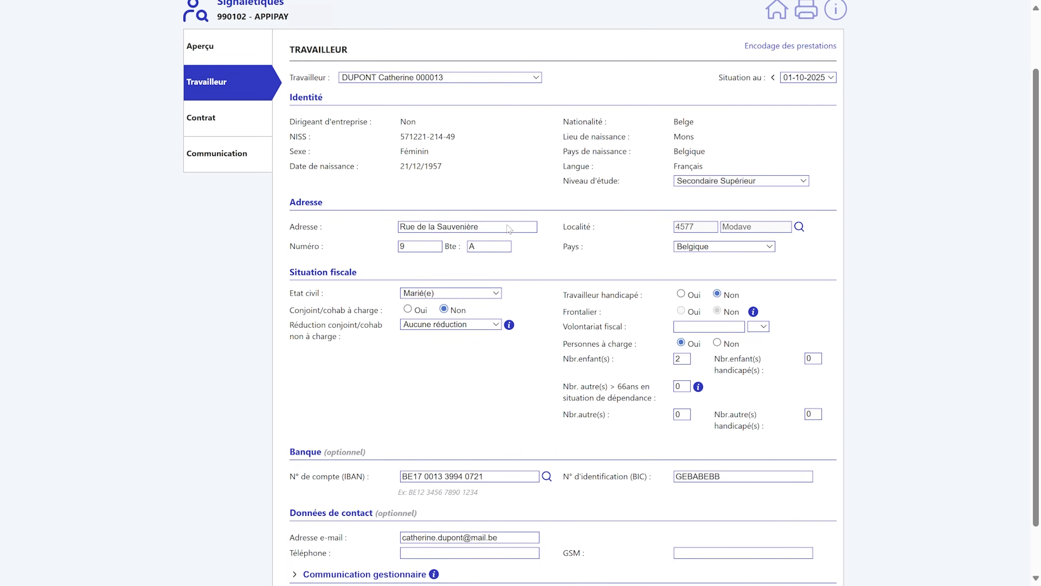
scroll(509, 228, down, 2)
double_click(686, 304)
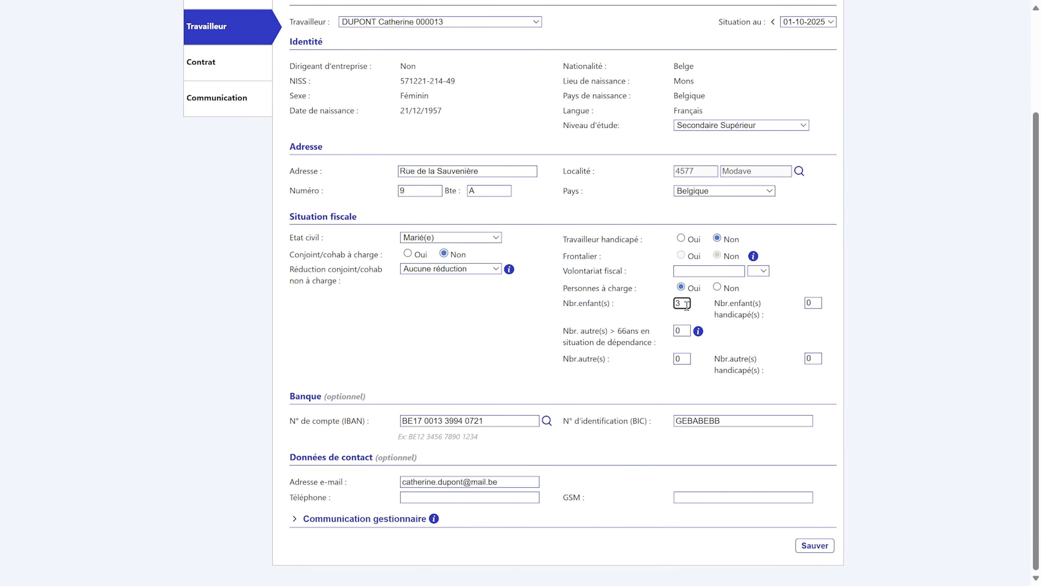
click(814, 545)
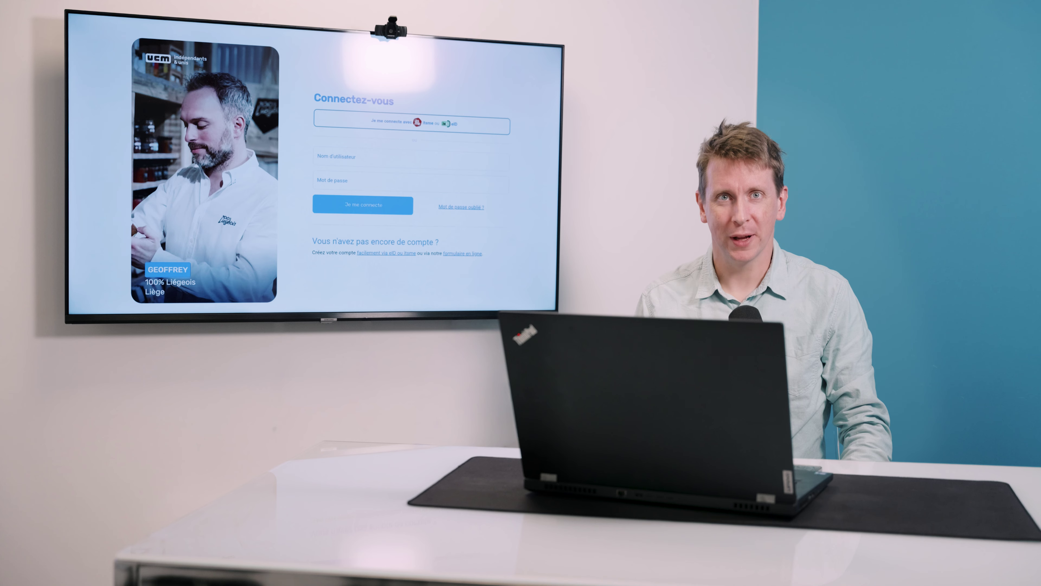